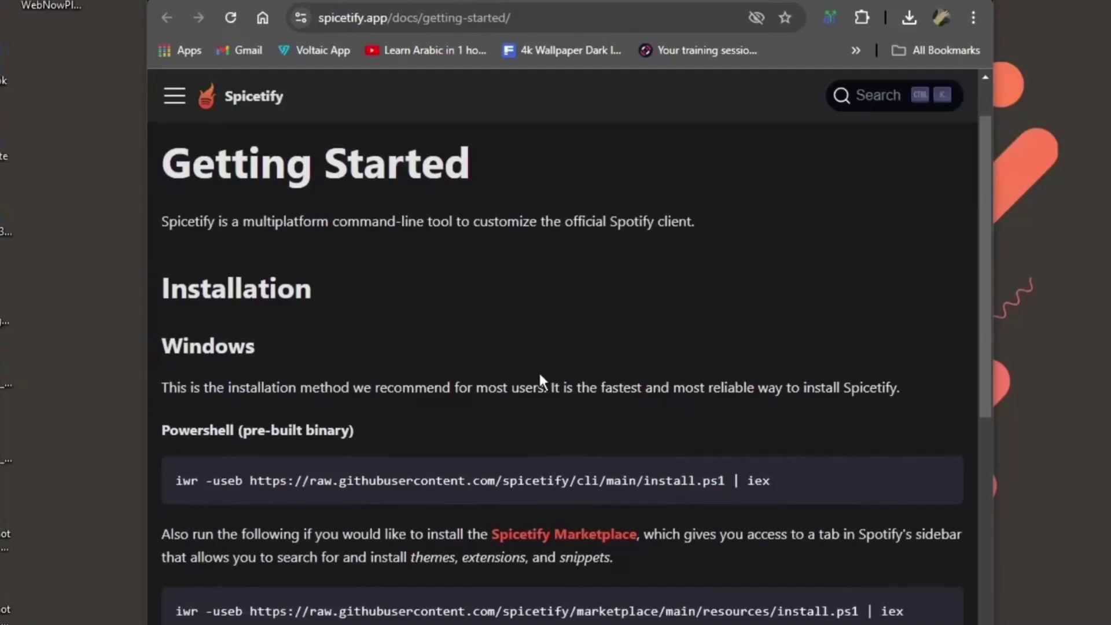
Step: Select and copy the Spicetify Windows PowerShell install command
drag(771, 480, 250, 480)
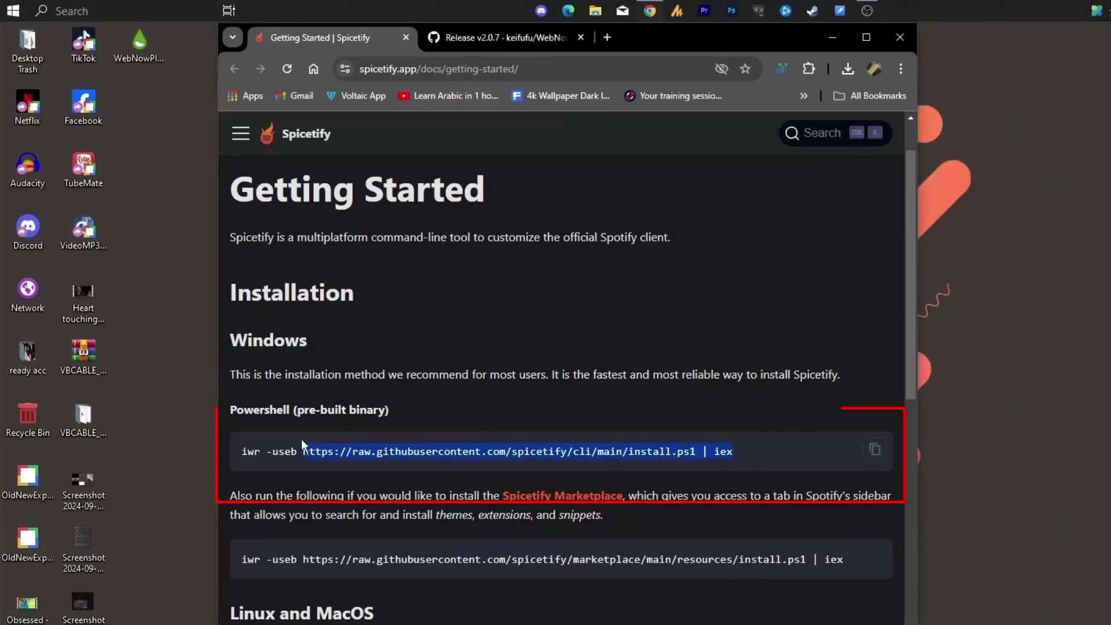
drag(302, 445, 240, 451)
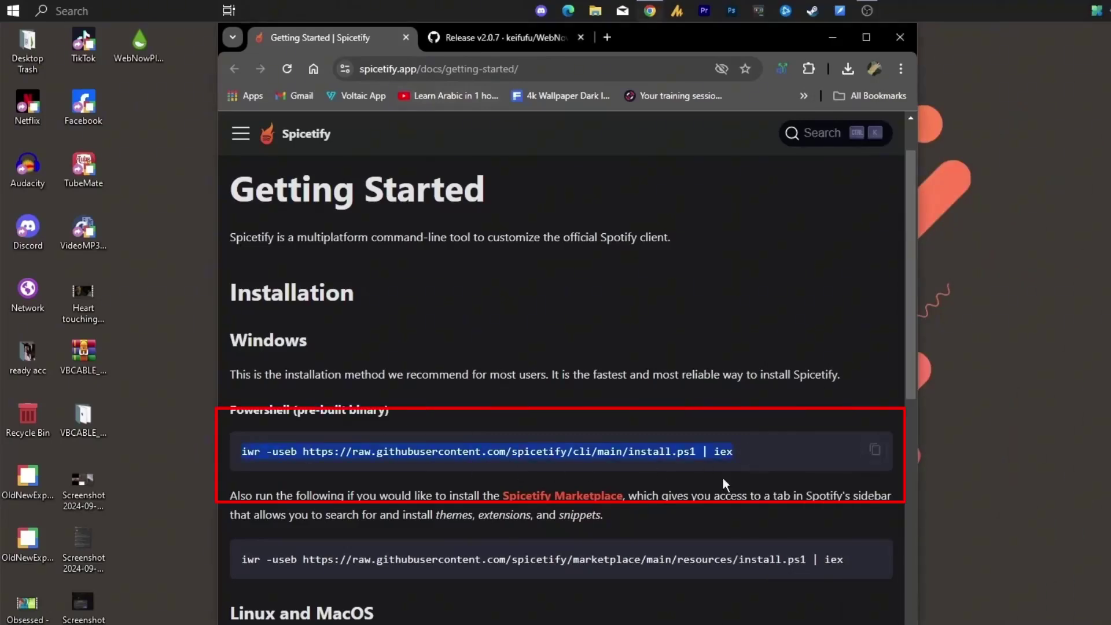
click(874, 449)
Step: Launch Windows PowerShell as administrator from the Start menu search
key(super)
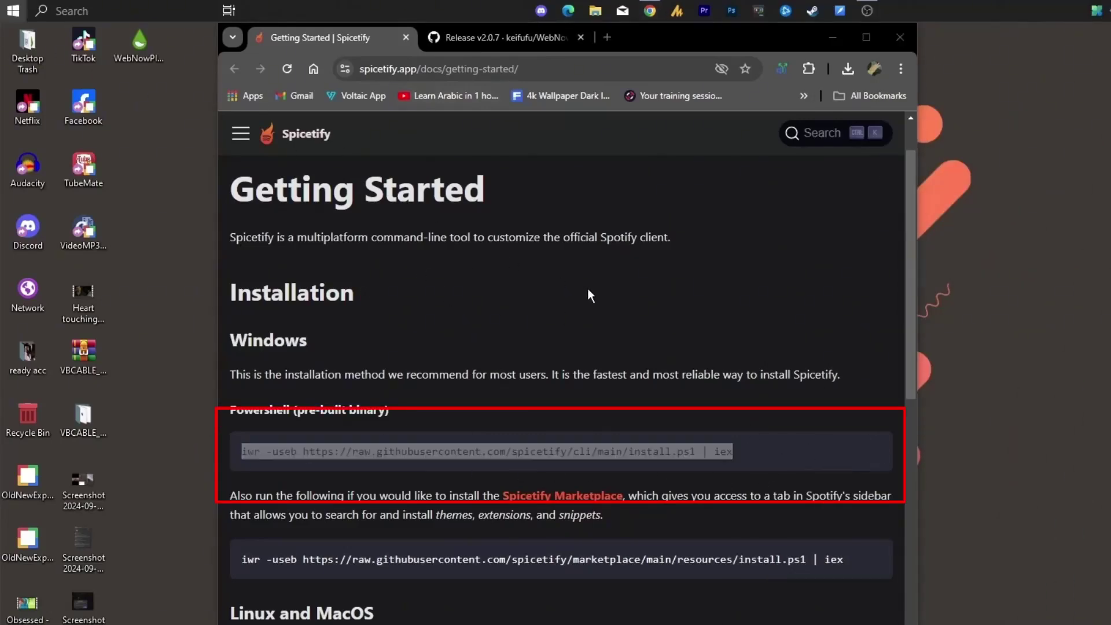
text(powershell)
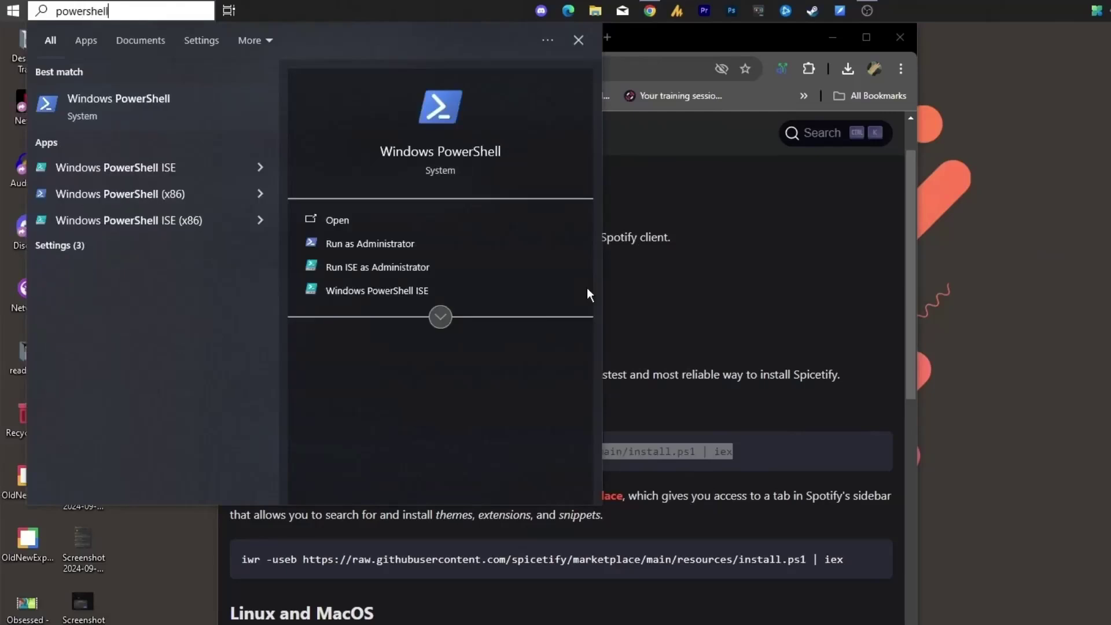
key(shift+F10)
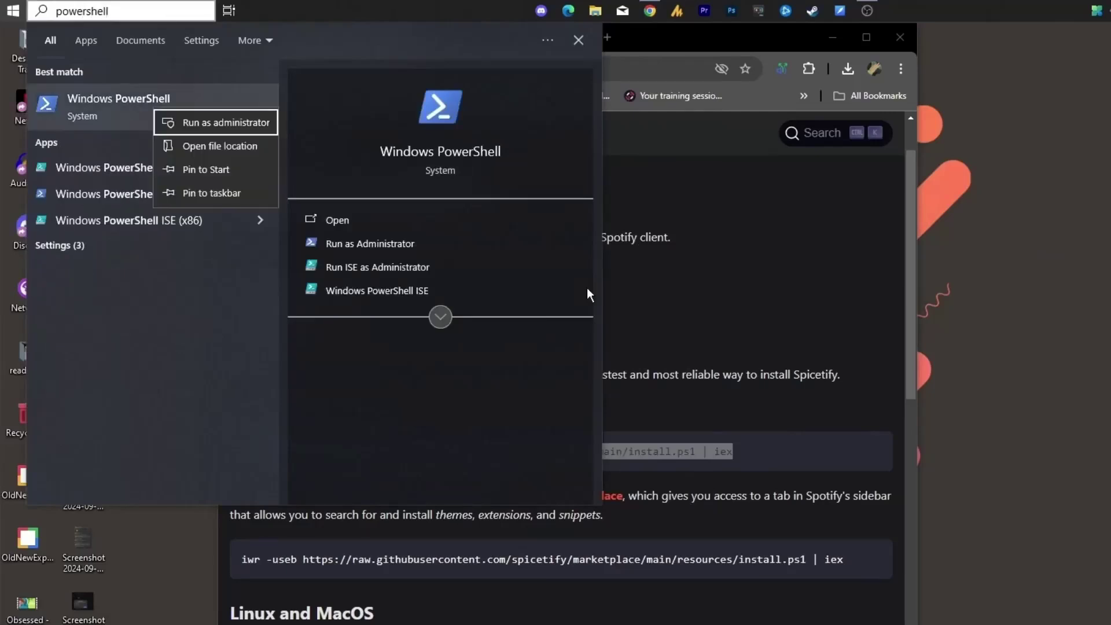
click(247, 122)
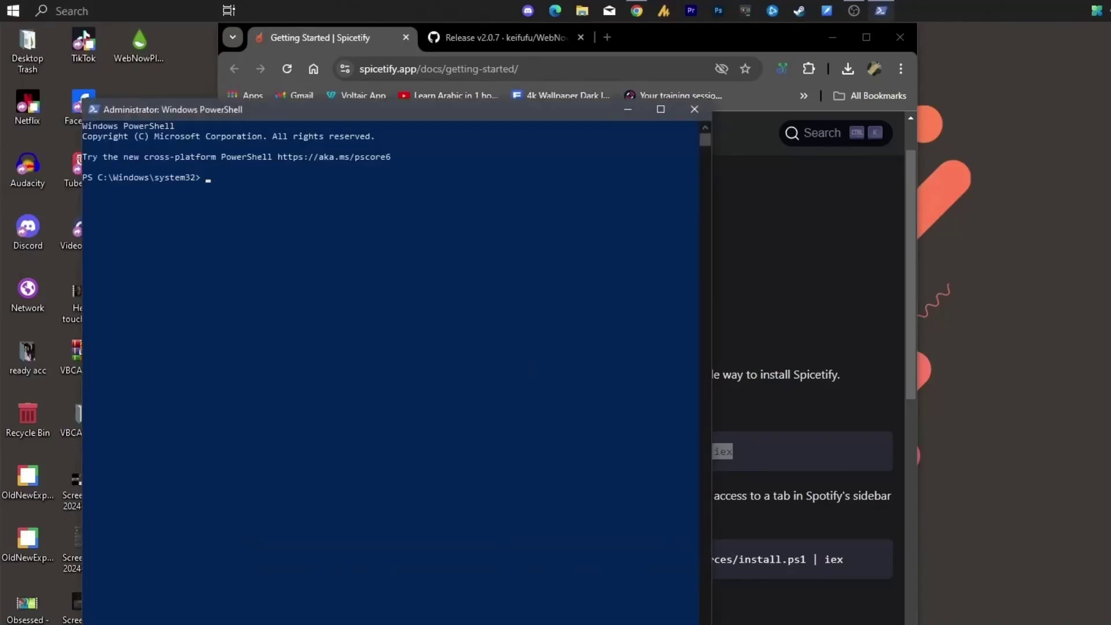
Step: Widen the PowerShell window, then paste and run the Spicetify install command
drag(709, 607, 1098, 574)
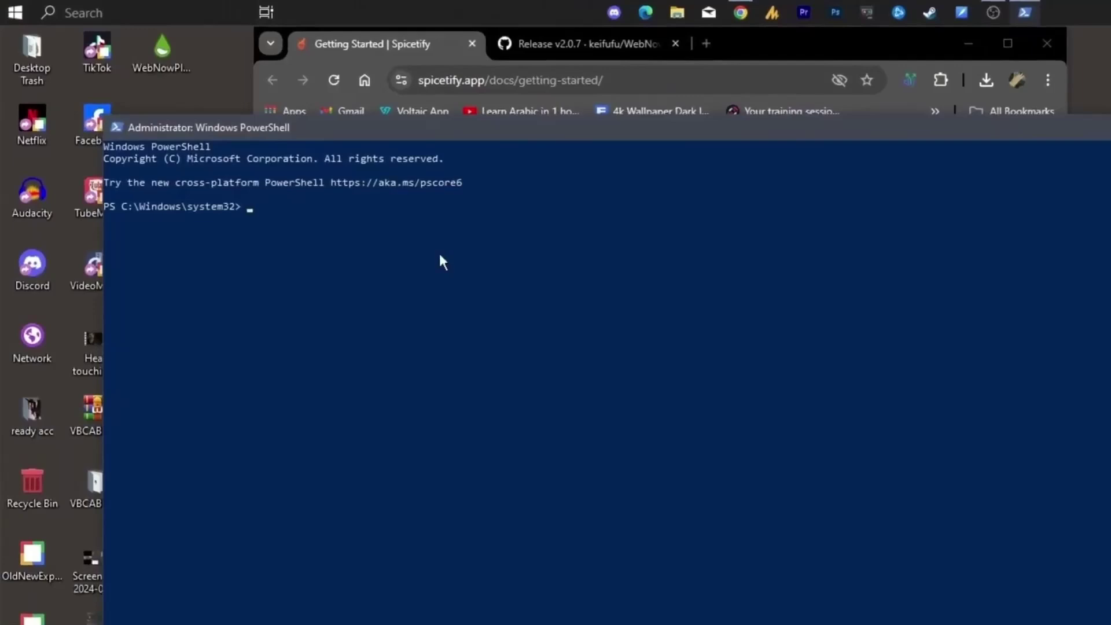
key(ctrl+v)
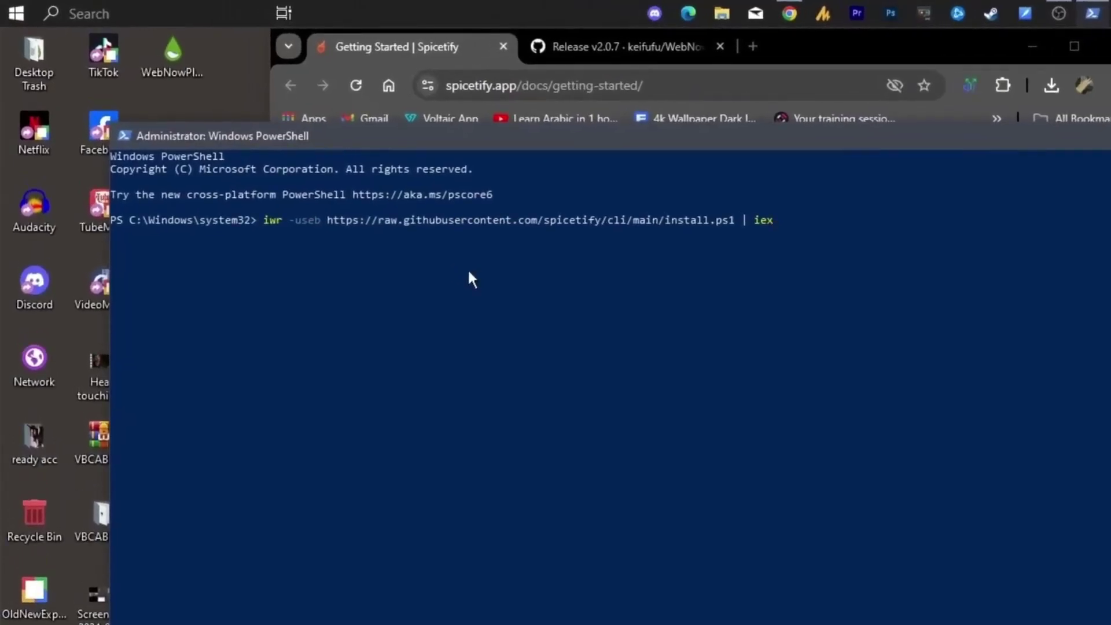
key(Return)
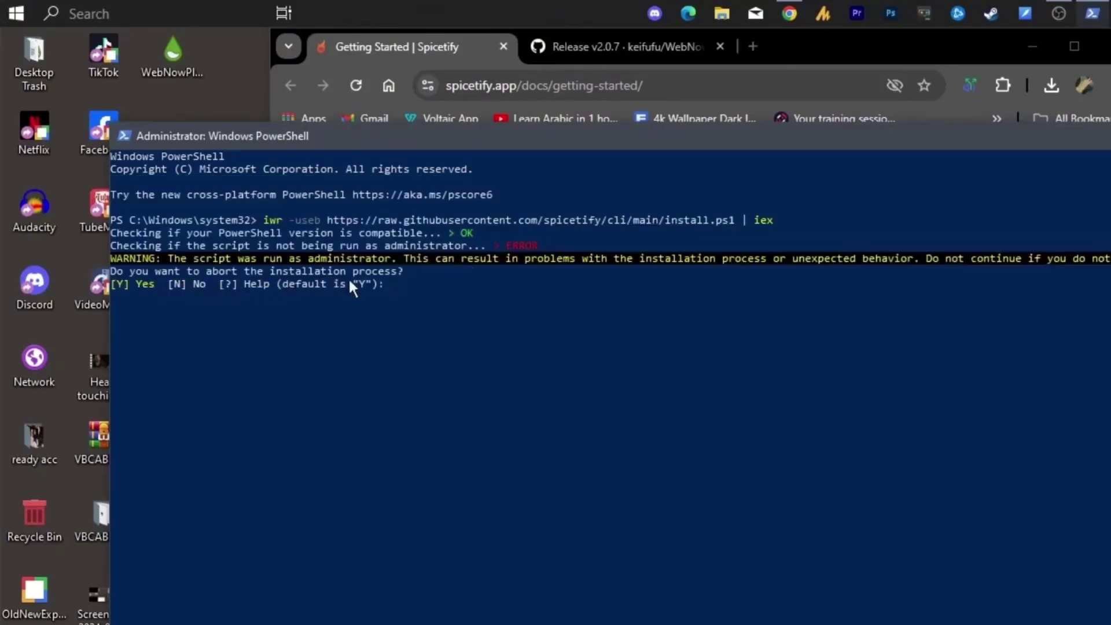
Step: Answer n to both installer prompts, skipping the Marketplace, then exit PowerShell
text(b)
key(BackSpace)
text(n)
key(Return)
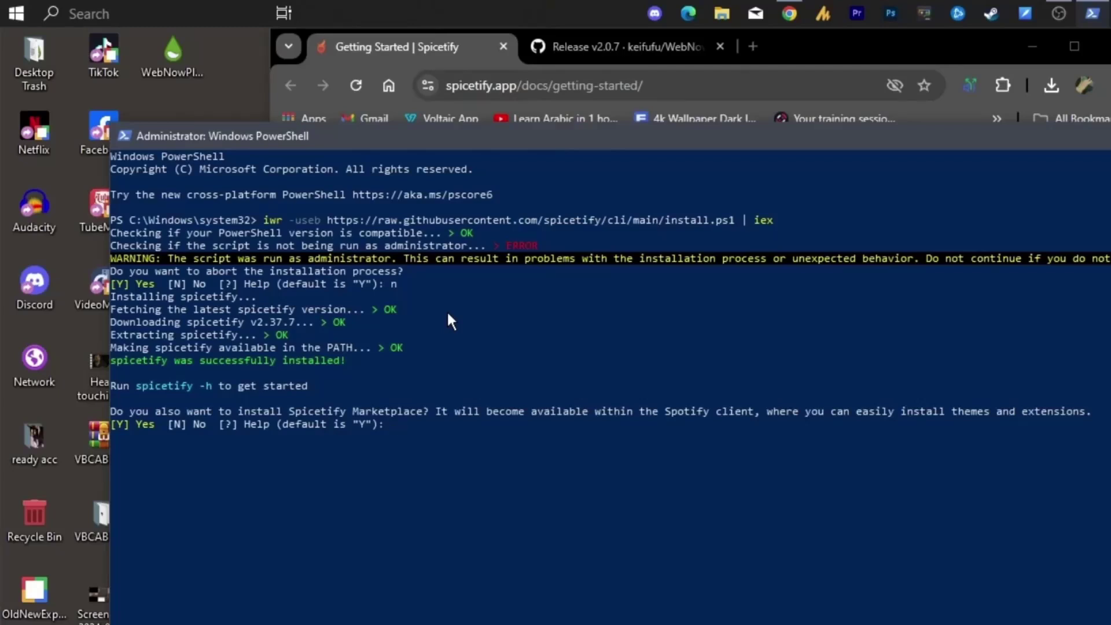
text(n)
key(Return)
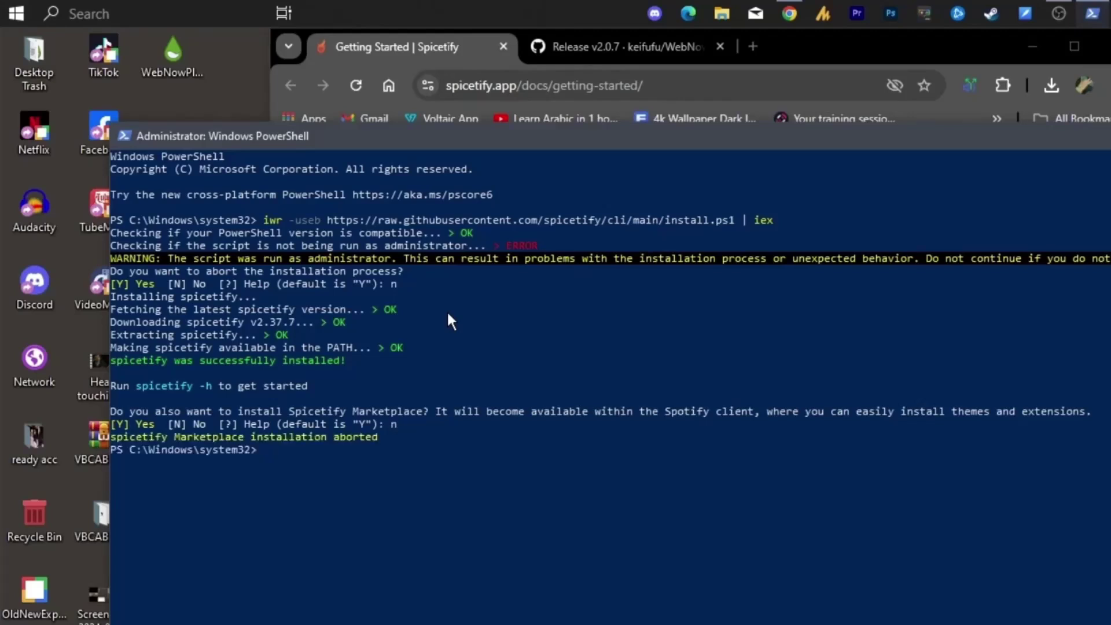
text(exit)
key(Return)
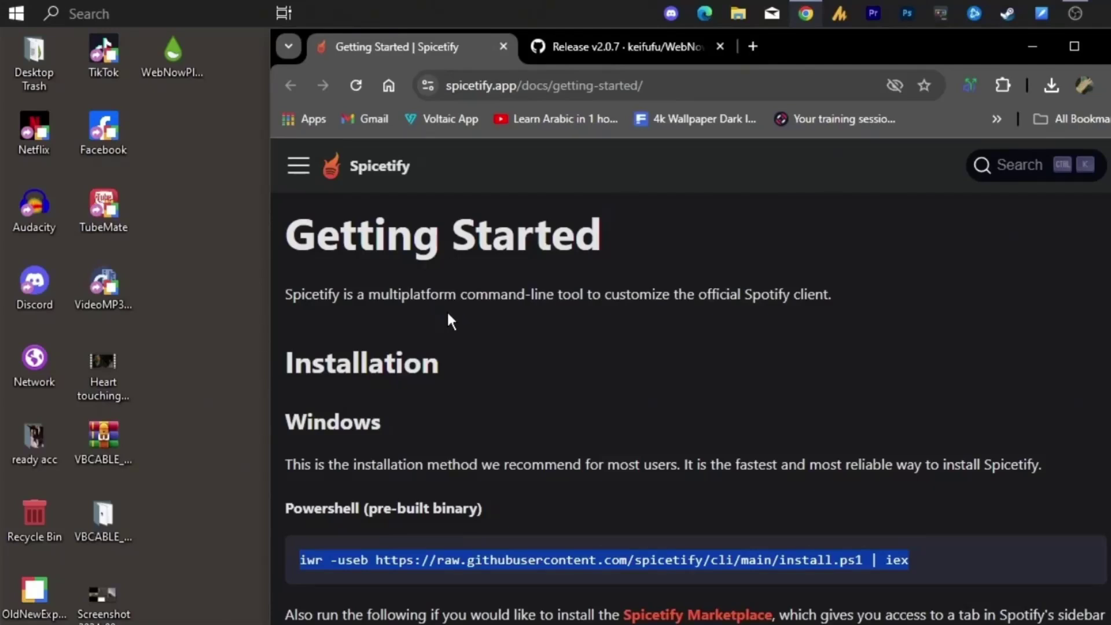
Step: Download the WebNowPlayingRedux 2.0.7 skin package from the GitHub Release v2.0.7 page
click(644, 45)
click(642, 27)
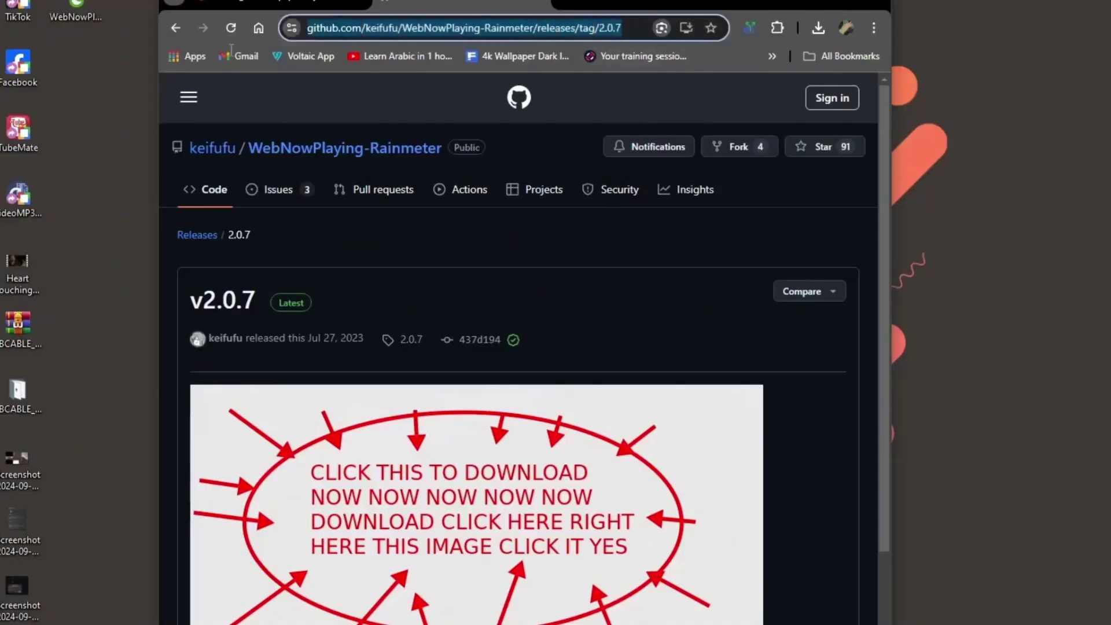
scroll(486, 572, down, 1)
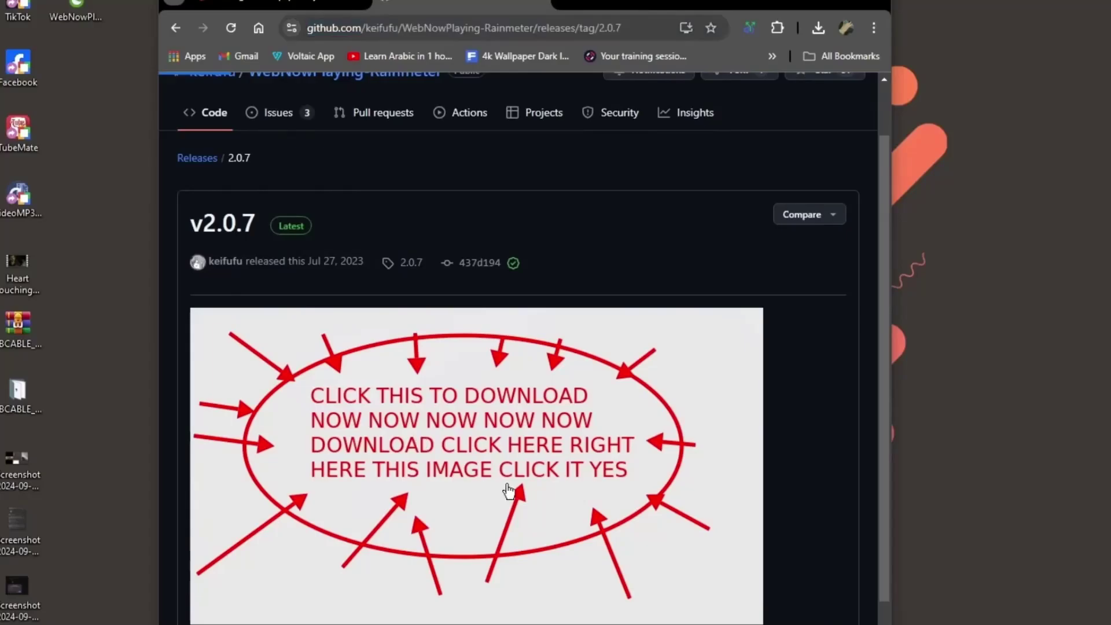
click(509, 491)
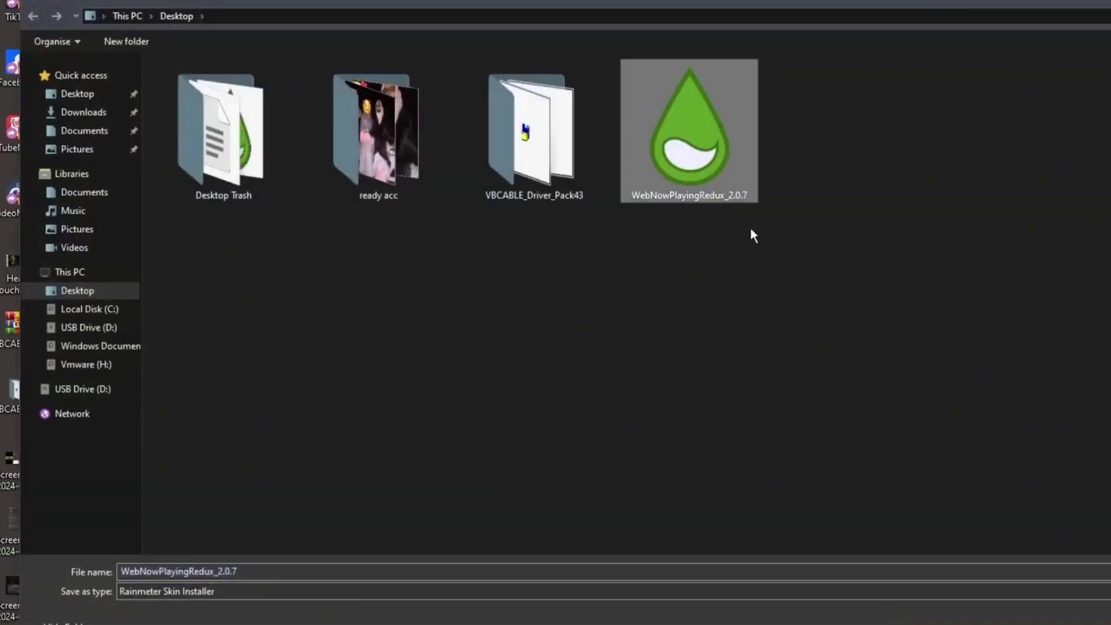
Step: Install the downloaded WebNowPlayingRedux_2.0.7 package with the Rainmeter Skin Installer
key(Return)
double_click(146, 26)
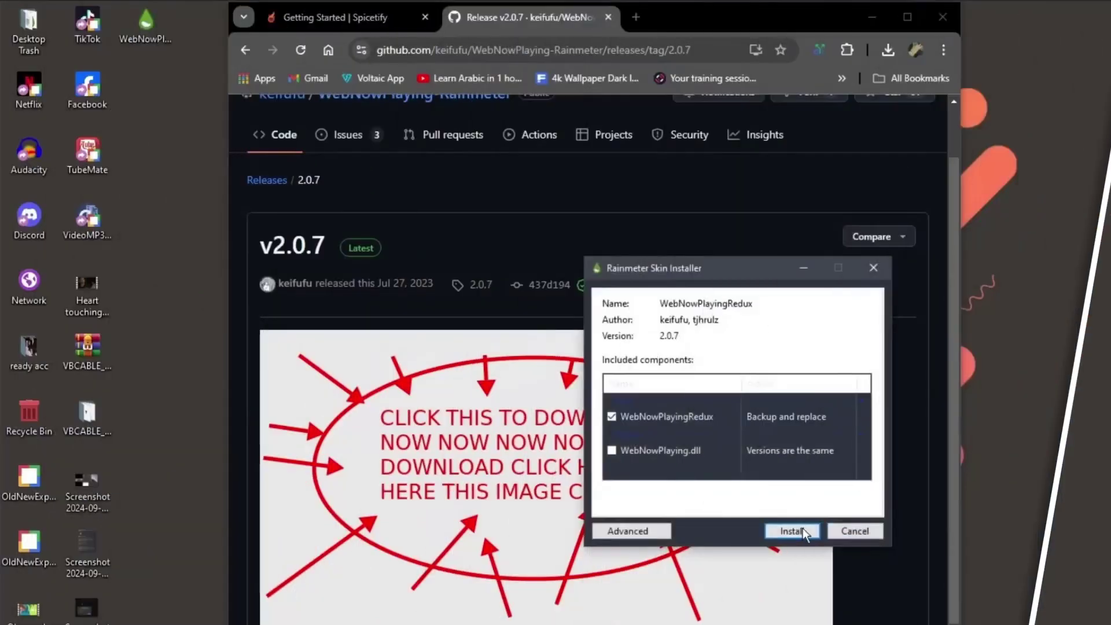
click(763, 556)
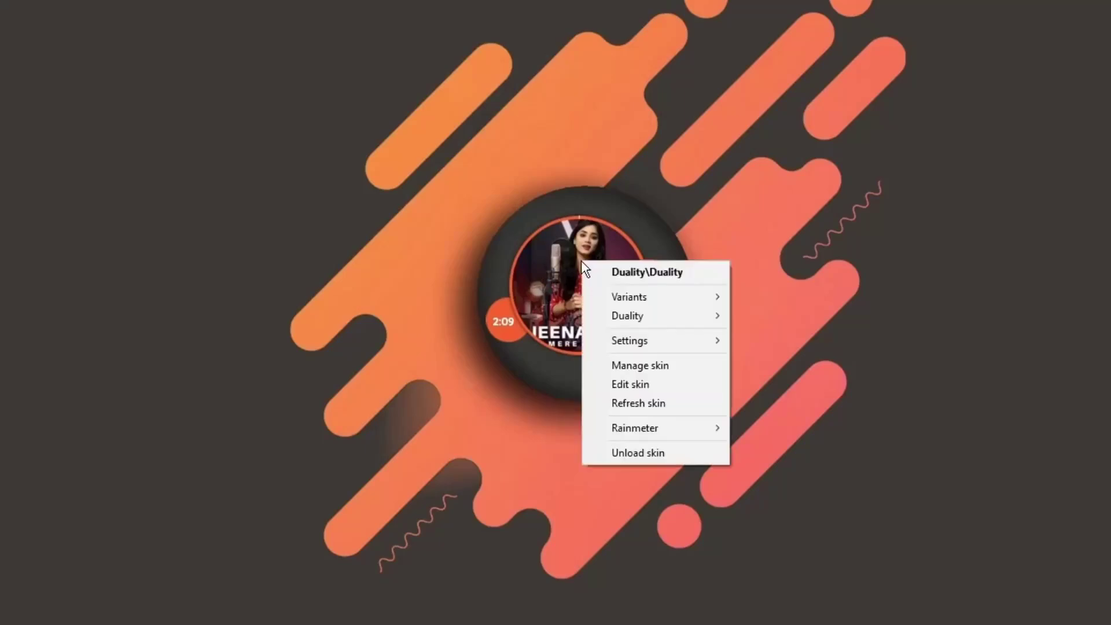
Step: Open the Duality skin's .ini in Notepad and review its WebNowPlaying artist, title, progress and cover measures
click(679, 386)
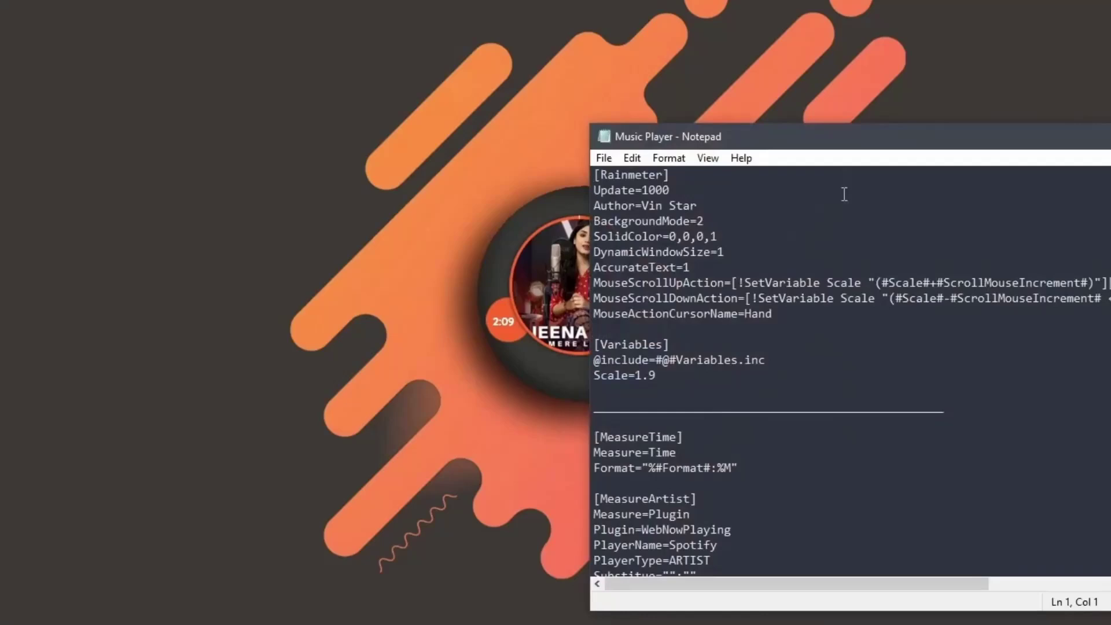
drag(832, 135, 726, 0)
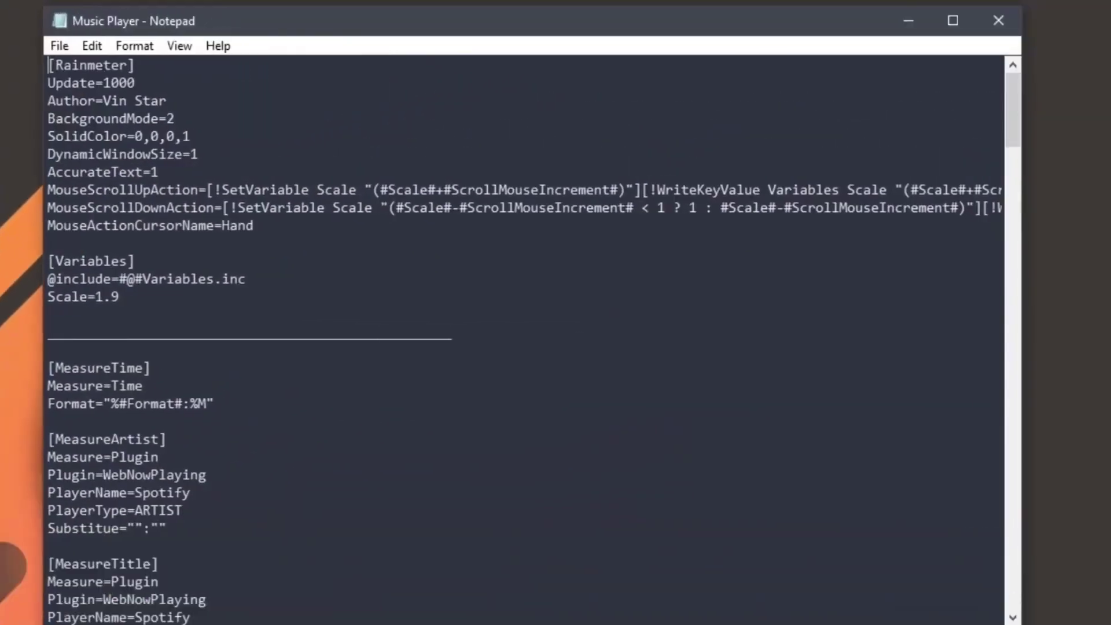
scroll(233, 605, down, 4)
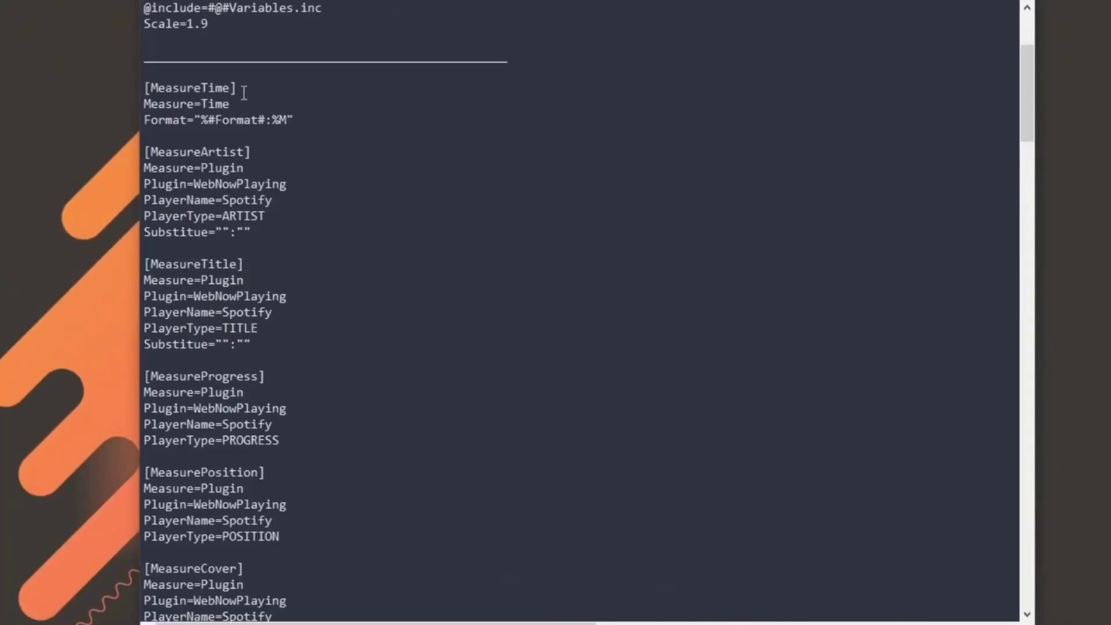
scroll(158, 140, up, 4)
scroll(297, 215, down, 3)
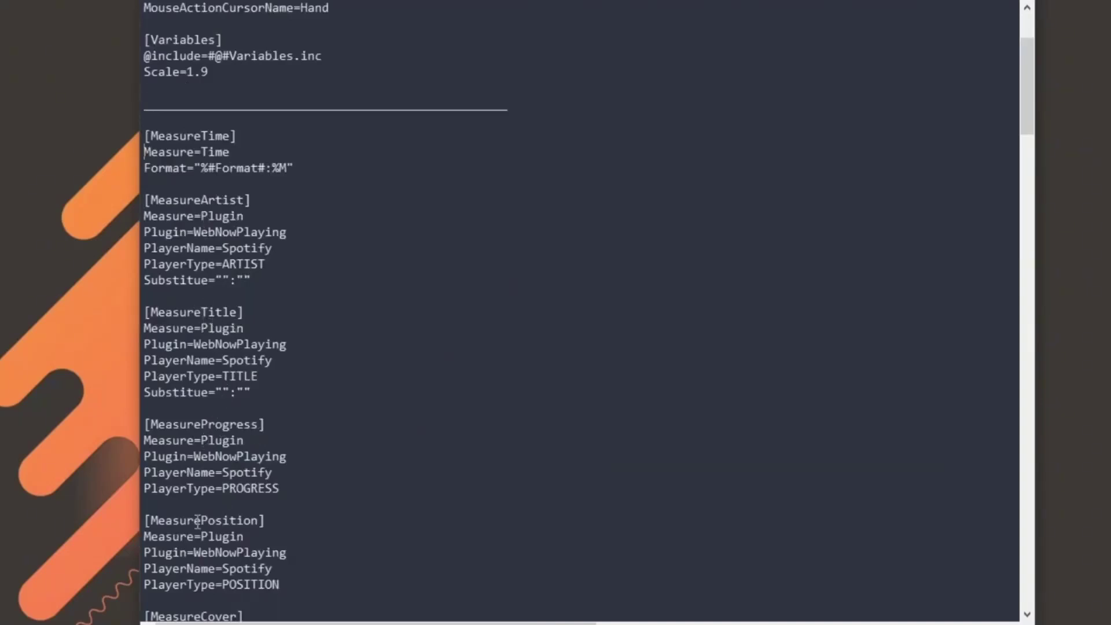
scroll(250, 529, down, 2)
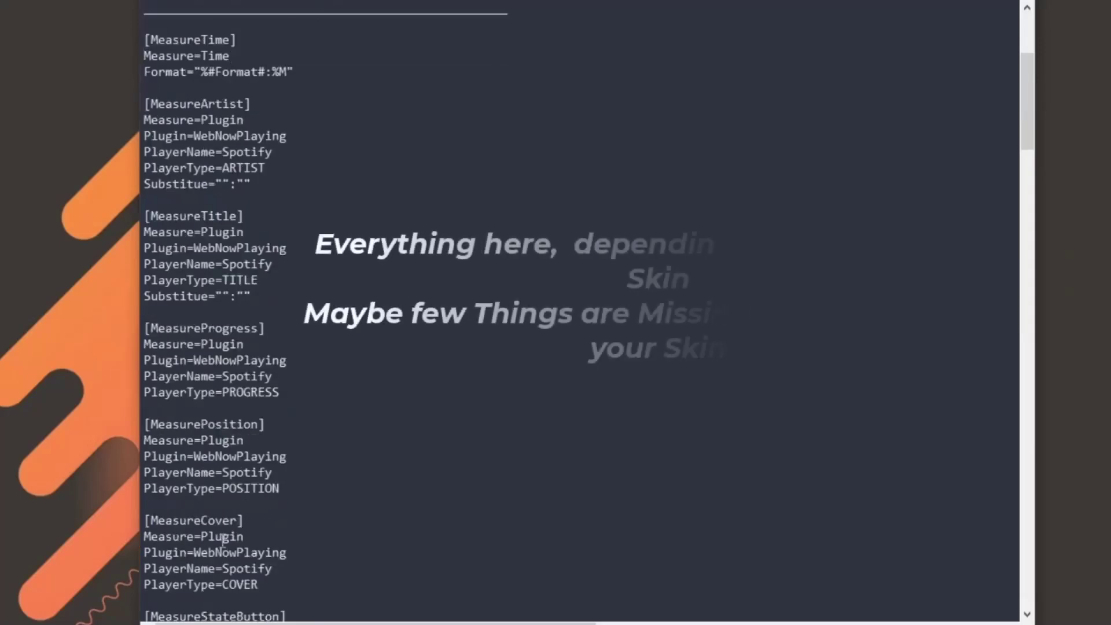
scroll(249, 525, down, 2)
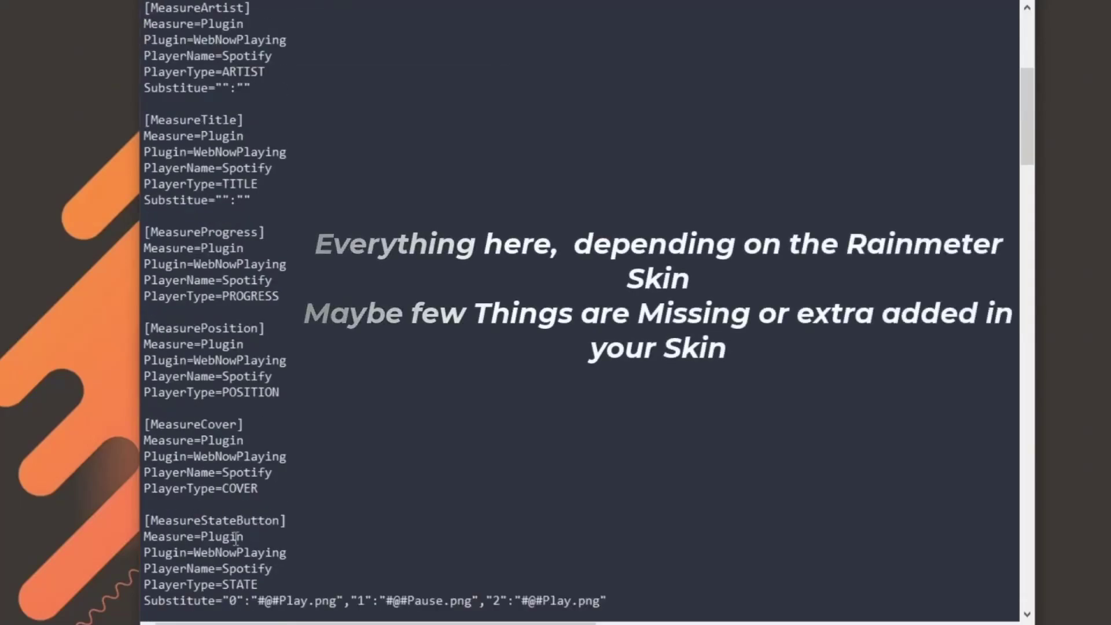
scroll(249, 533, down, 2)
scroll(280, 528, up, 7)
Step: Try nowplaying.dll as the MeasureArtist plugin, then set it back to WebNowPlaying
drag(194, 231, 306, 230)
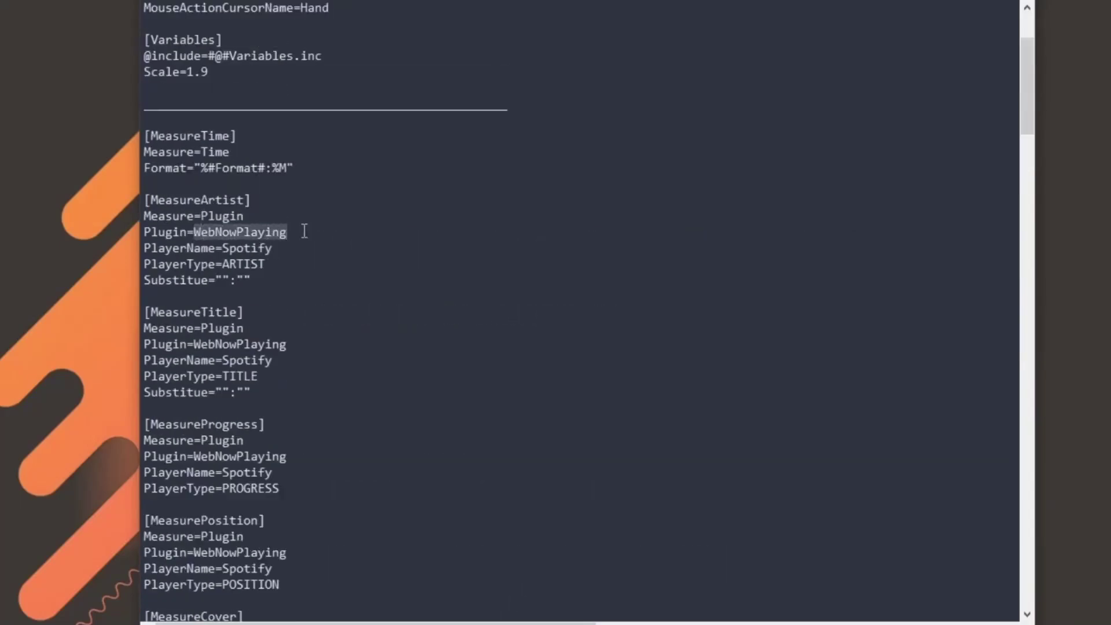
text(nowplaying.dll)
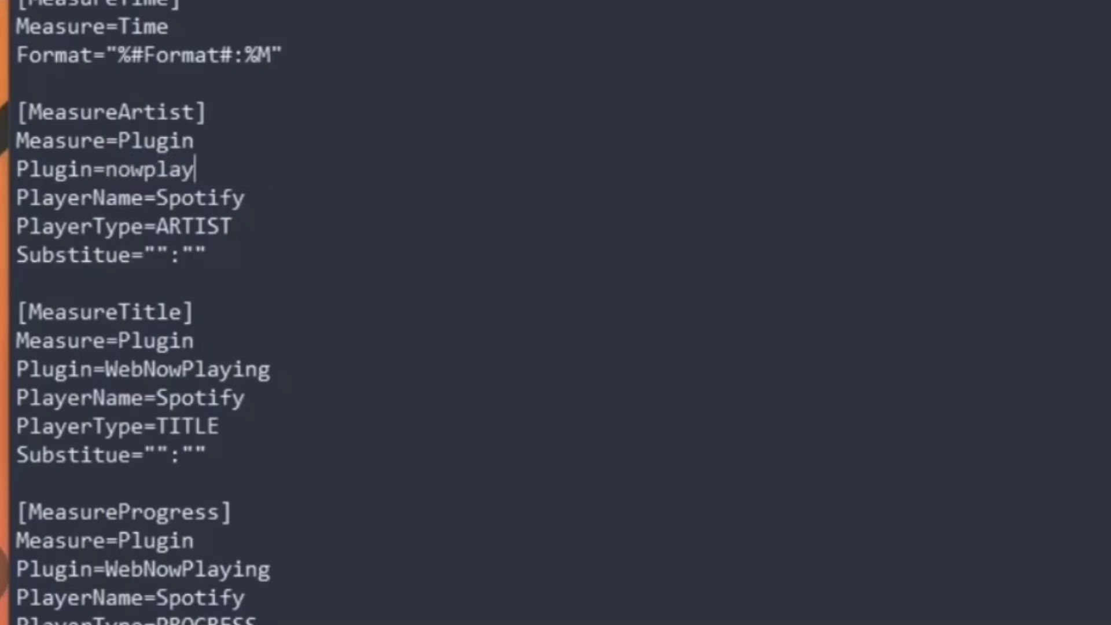
key(BackSpace)
key(BackSpace)
key(BackSpace)
key(BackSpace)
key(BackSpace)
key(BackSpace)
key(BackSpace)
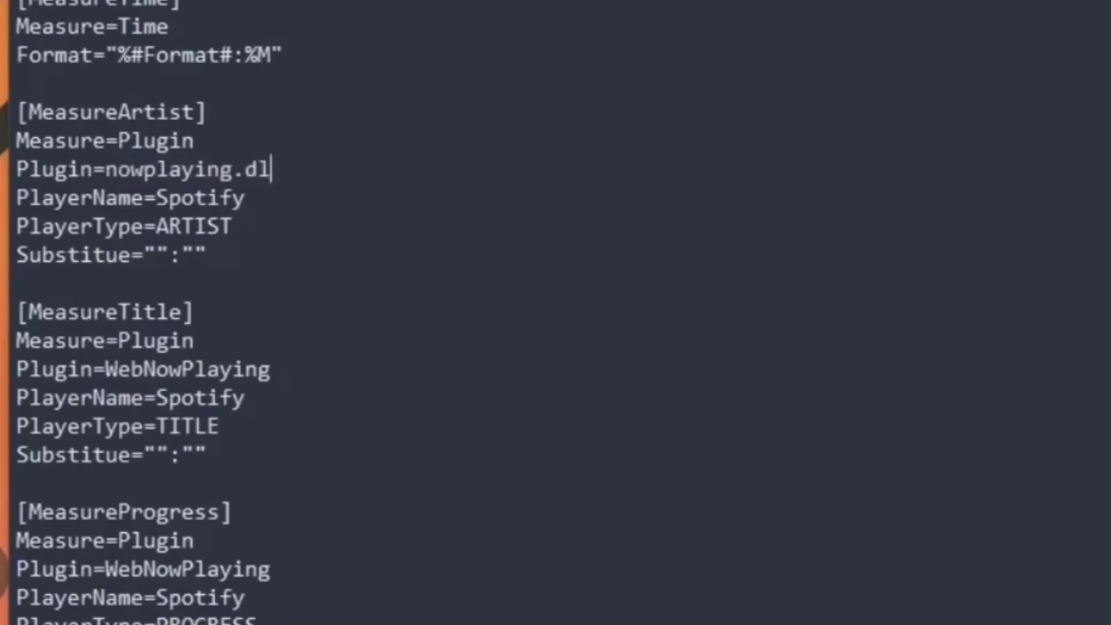
text(.dll)
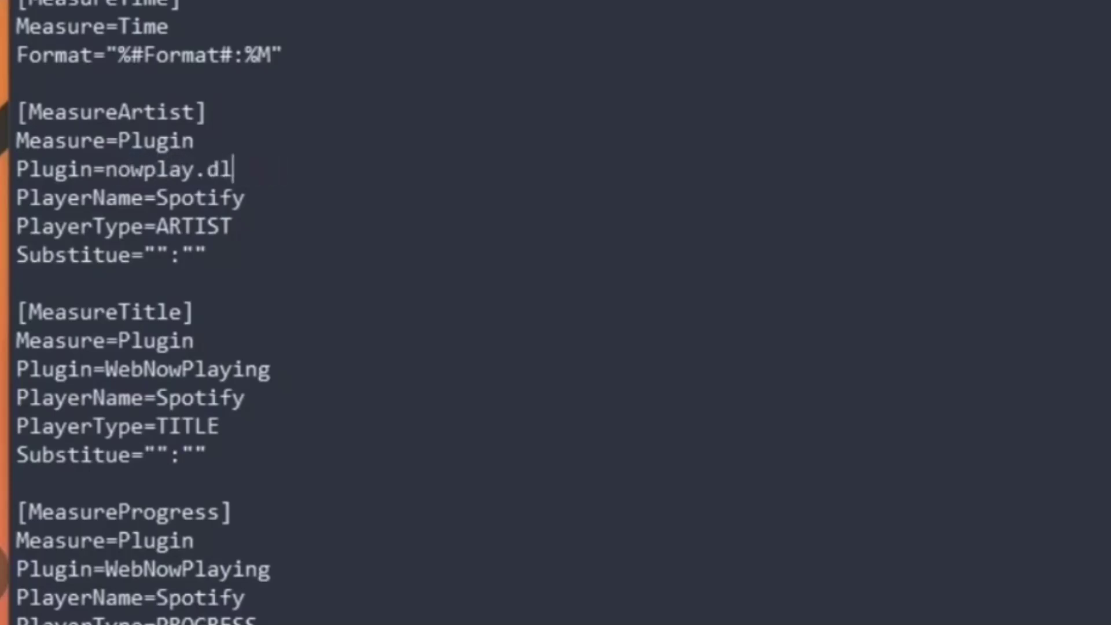
key(BackSpace)
text(l)
key(BackSpace)
key(BackSpace)
key(BackSpace)
key(BackSpace)
key(BackSpace)
key(BackSpace)
key(BackSpace)
key(BackSpace)
key(BackSpace)
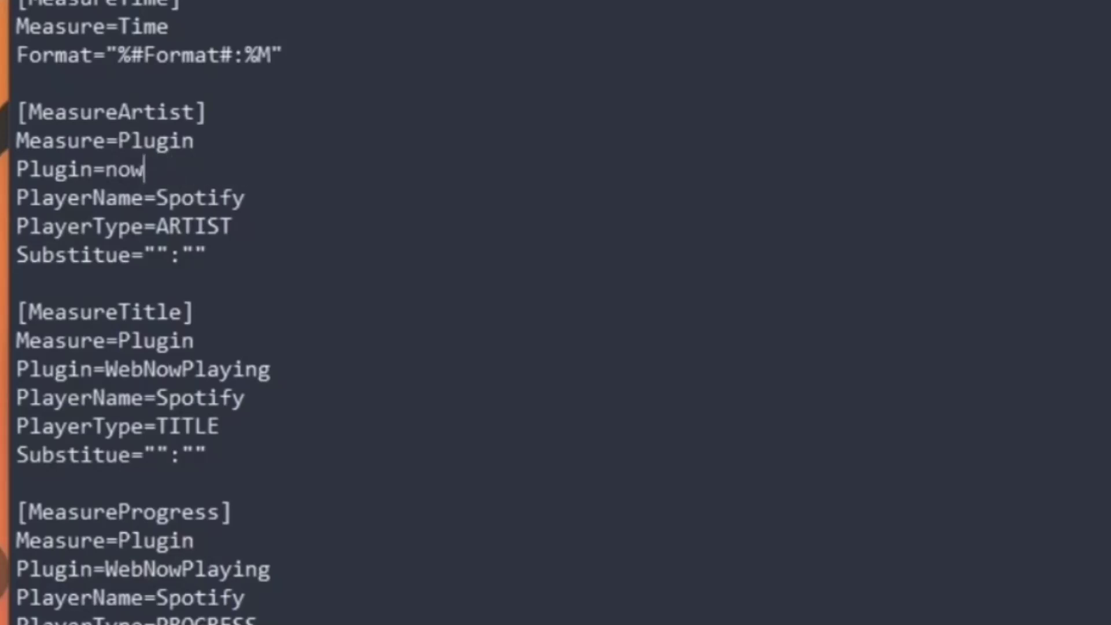
text(WebNowPlaying)
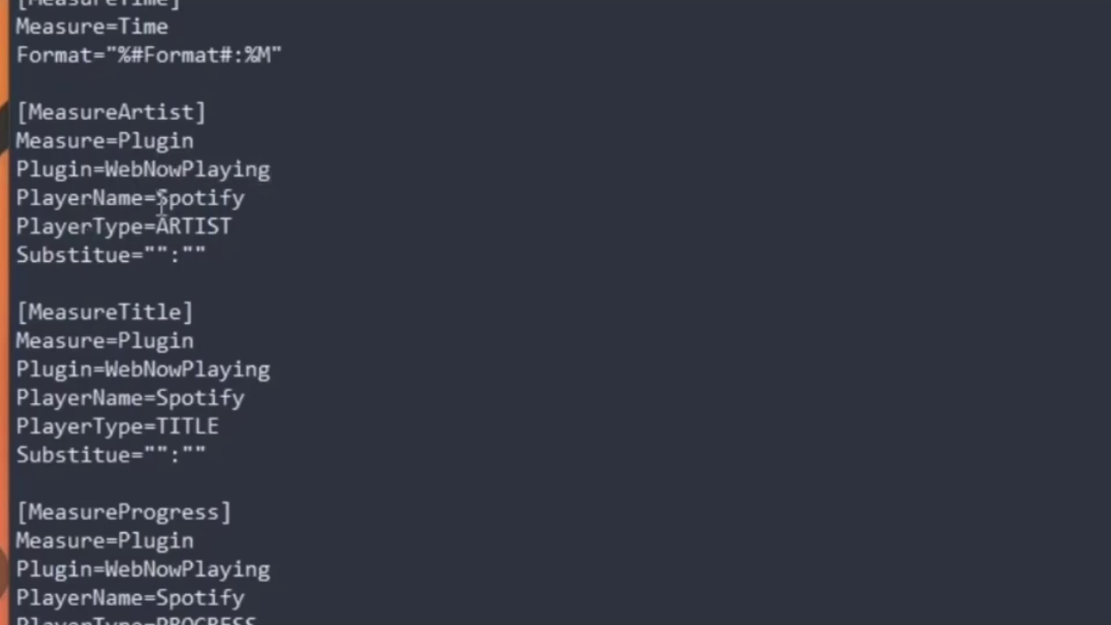
Step: Check the Spotify player name and WebNowPlaying plugin on the MeasureArtist and MeasureTitle lines
drag(158, 200, 306, 197)
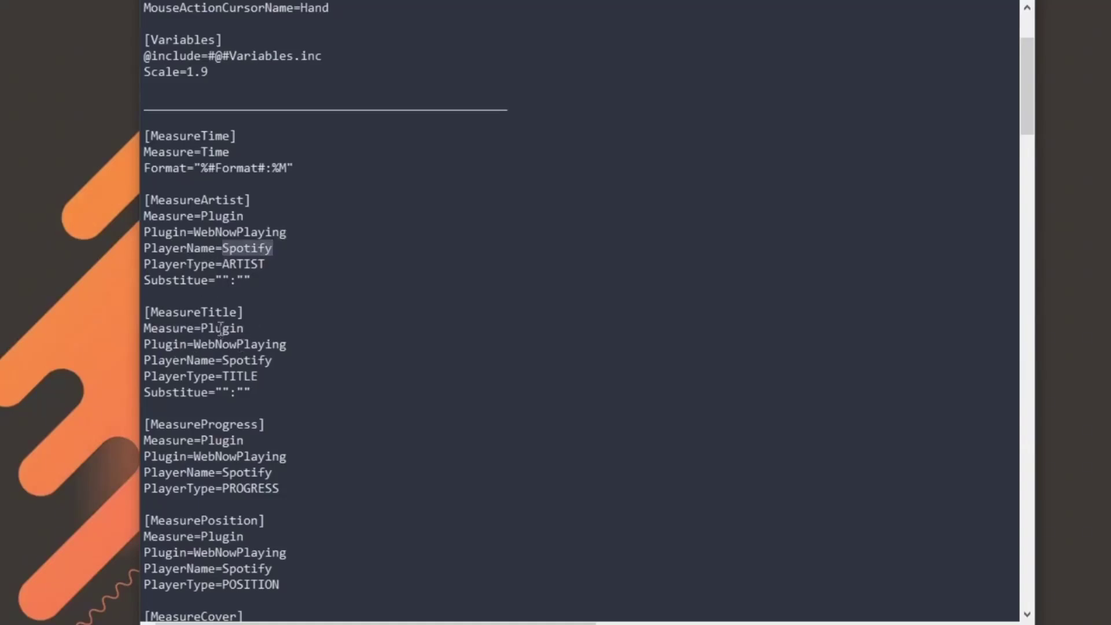
drag(195, 344, 288, 341)
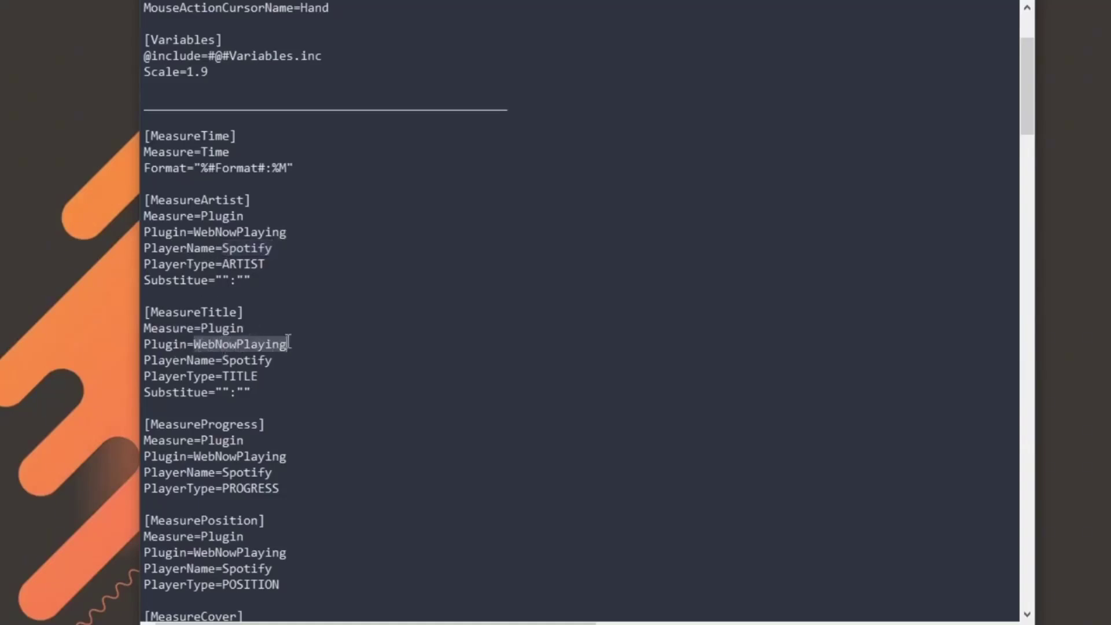
drag(230, 360, 267, 360)
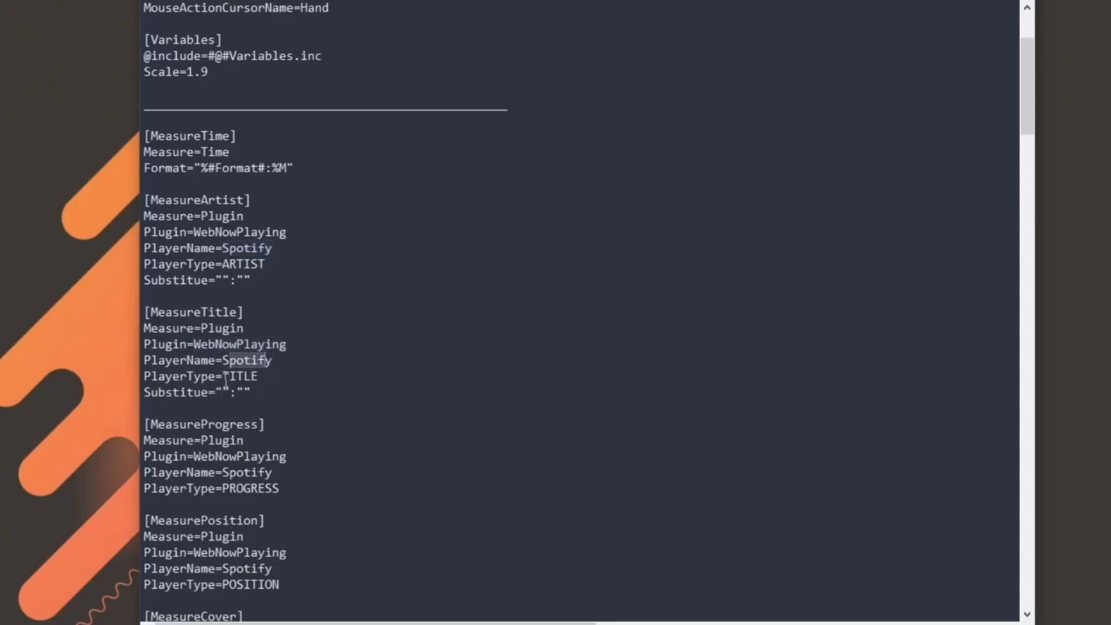
click(151, 51)
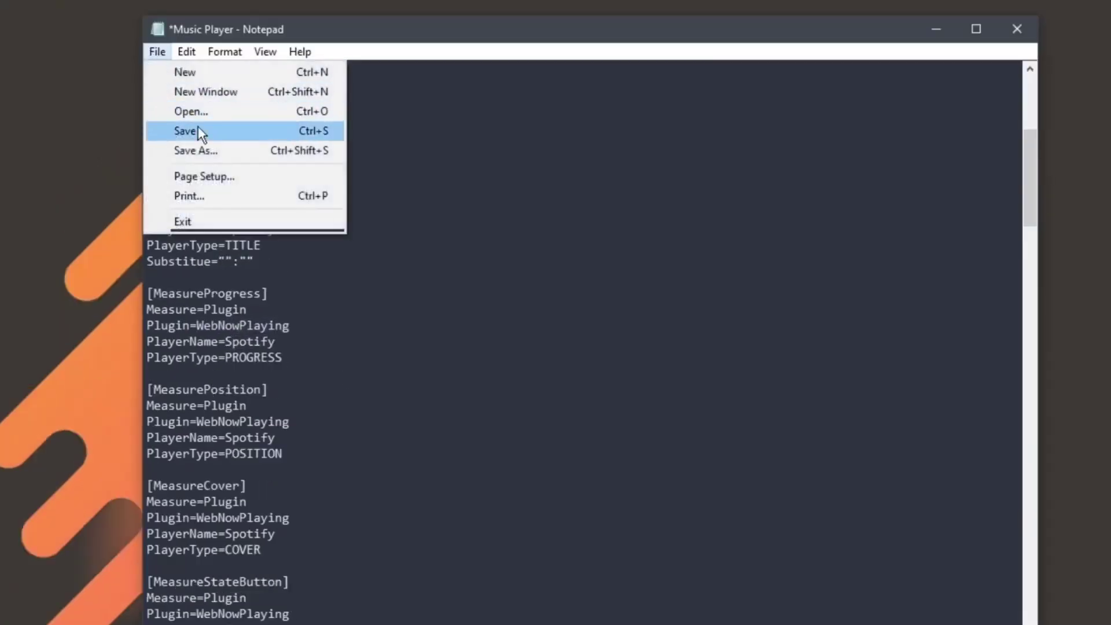
Step: Save the skin file and play 'Apnaa Mujhe Tu Lagaa' from the Spotify playlist
click(198, 128)
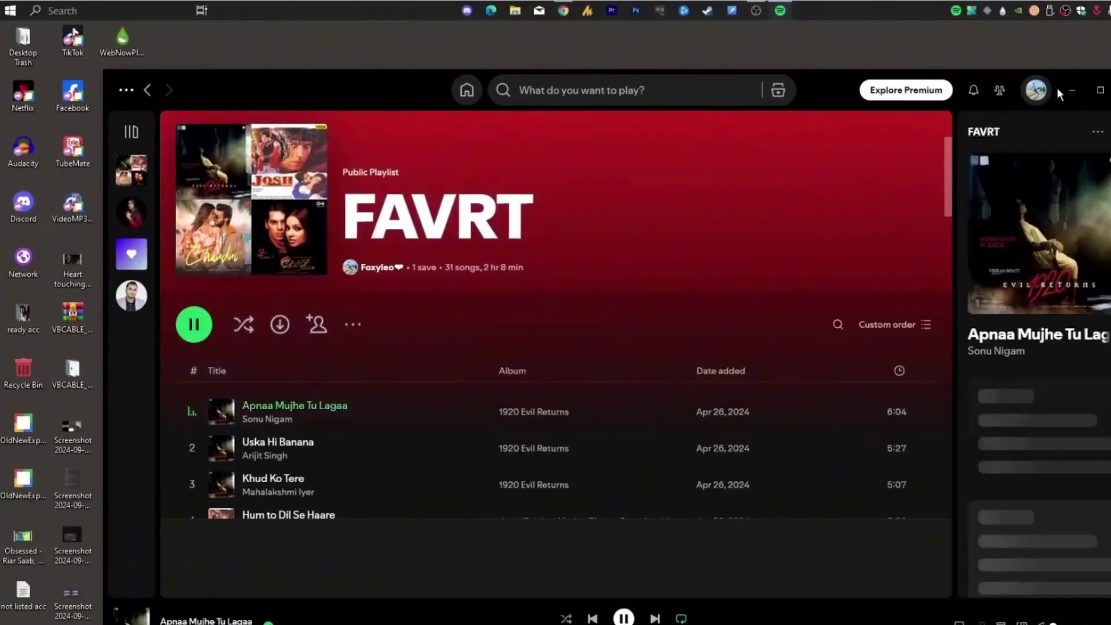
click(1072, 90)
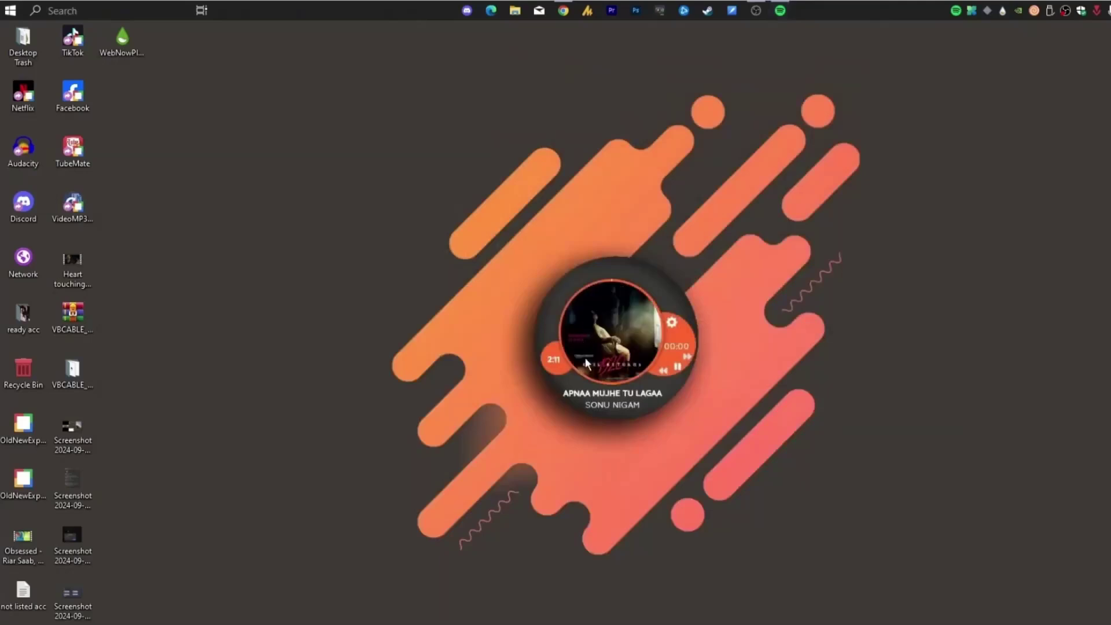